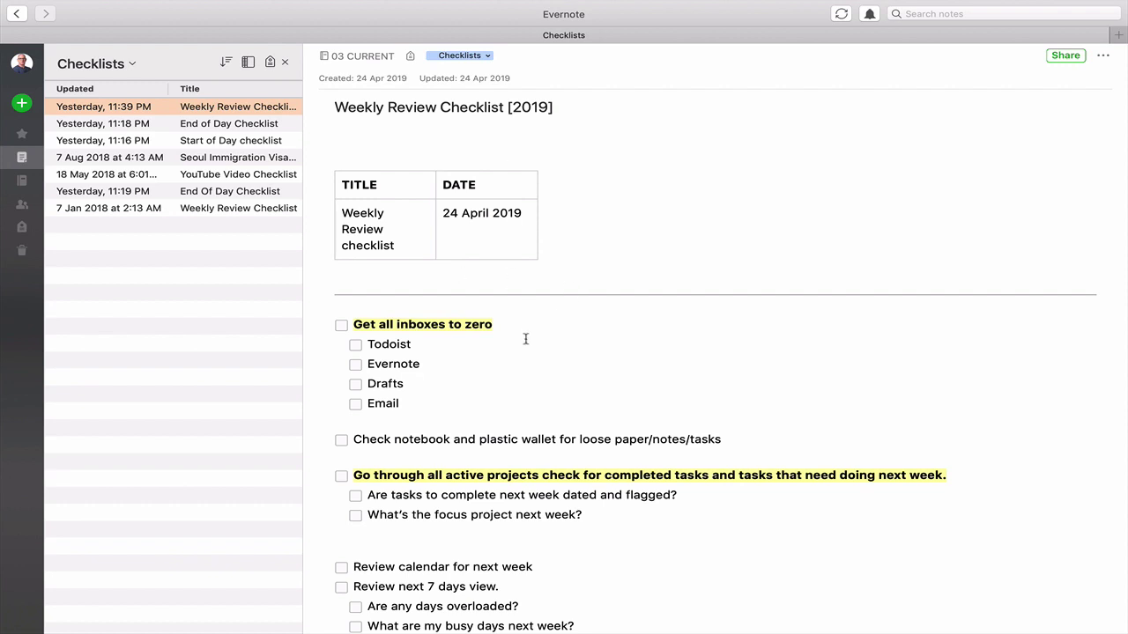
# Open the older Weekly Review Checklist note and read through its Get Clear, Get Current, Get Creative and Miscellaneous sections.
pyautogui.click(172, 214)
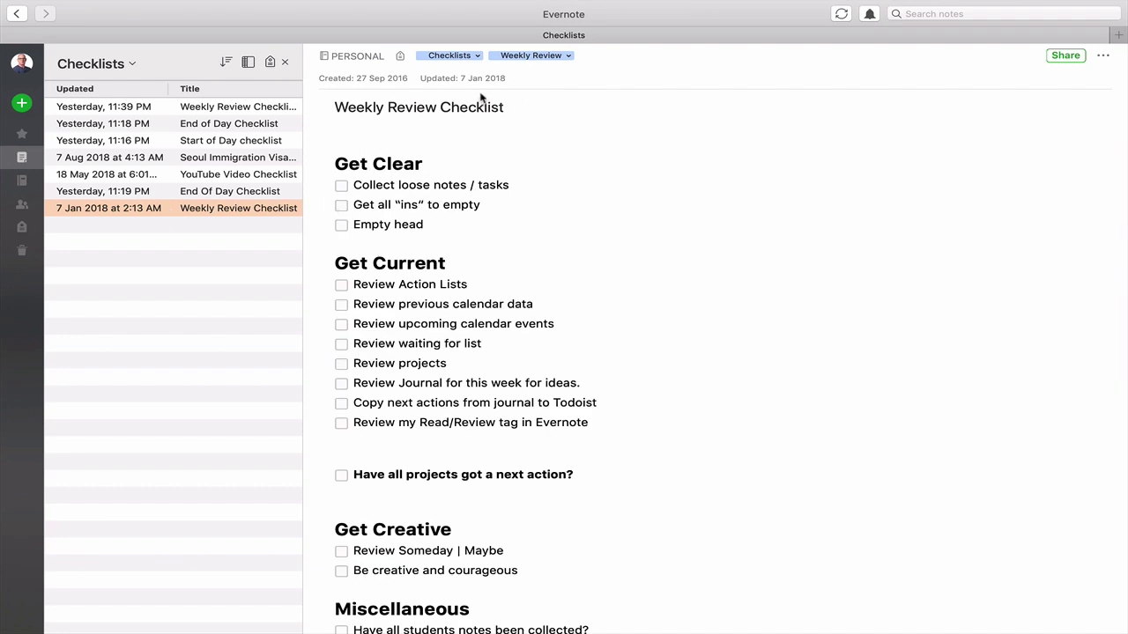
pyautogui.scroll(-8, 569, 279)
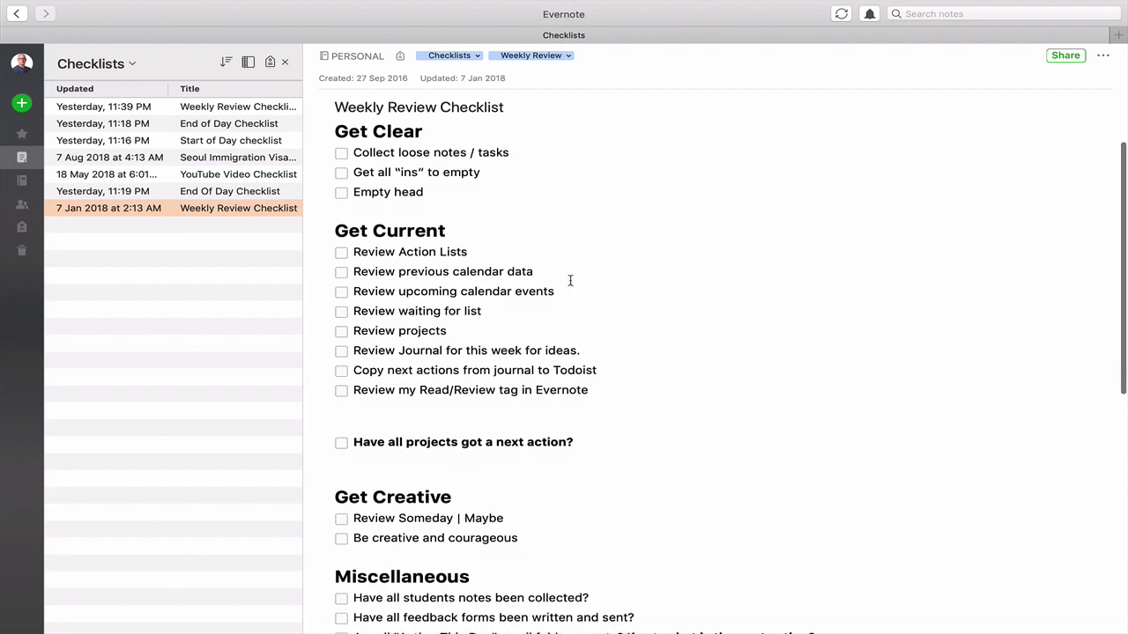
pyautogui.scroll(-4, 570, 280)
pyautogui.scroll(12, 570, 279)
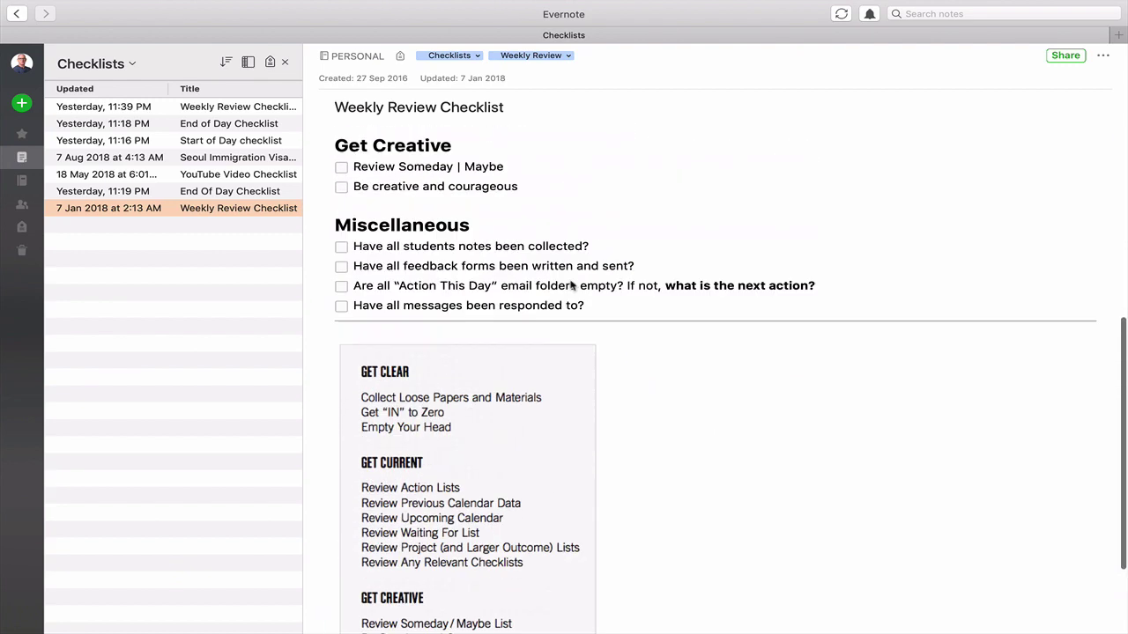
pyautogui.scroll(-11, 570, 281)
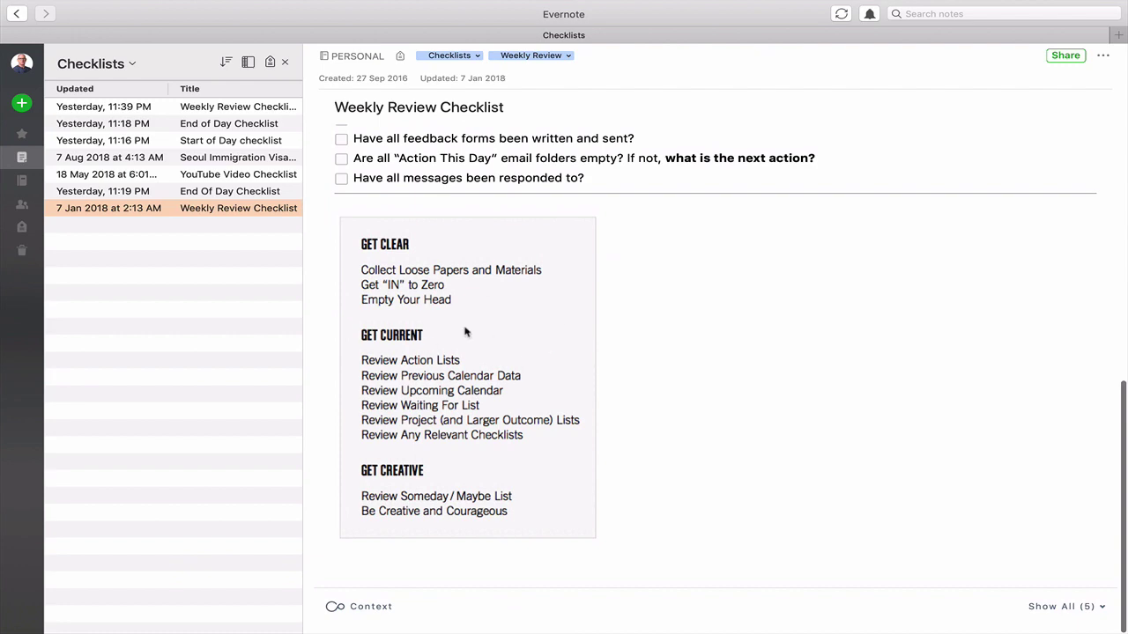
pyautogui.scroll(12, 554, 330)
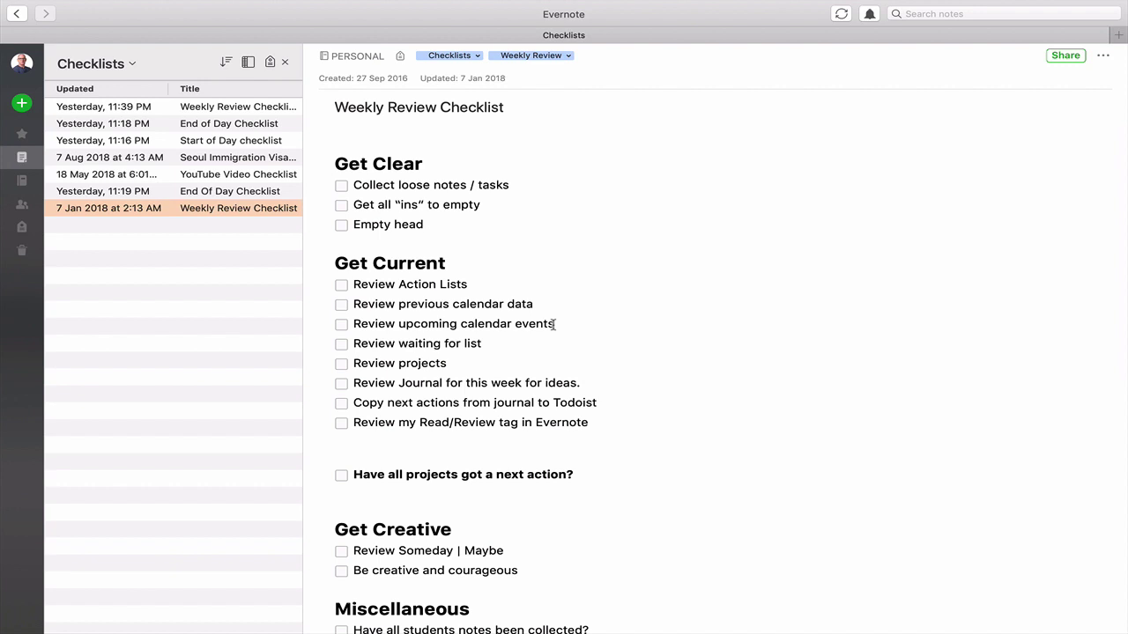
# Open the Weekly Review Checklist [2019] note and review its title and date table and all of its checklist items.
pyautogui.click(276, 113)
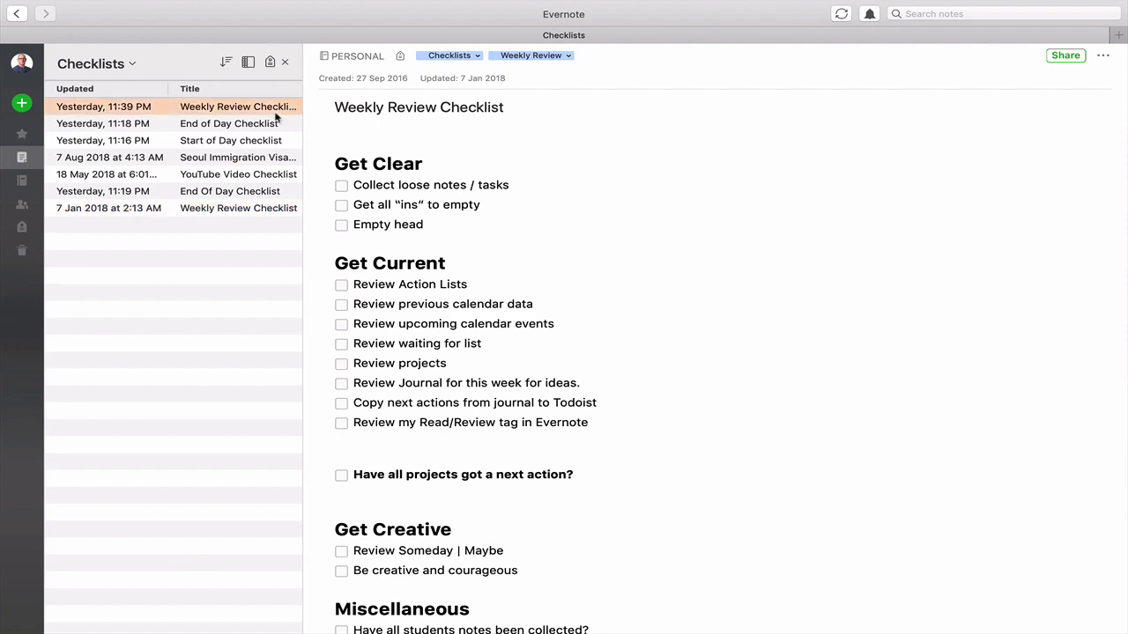
pyautogui.scroll(-1, 575, 354)
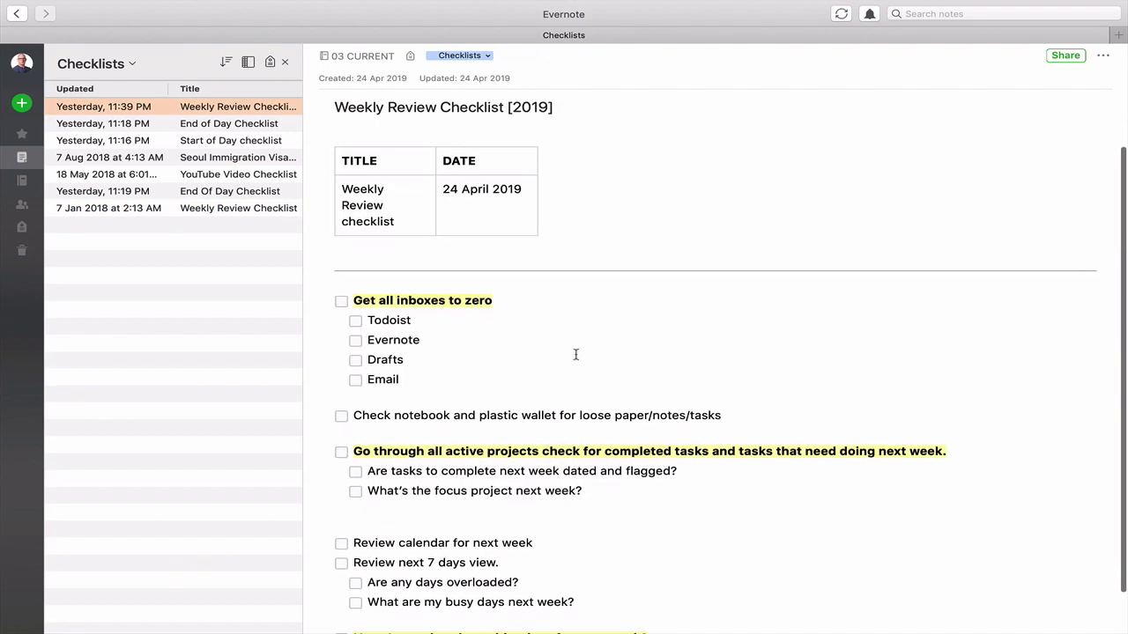
pyautogui.scroll(-2, 575, 354)
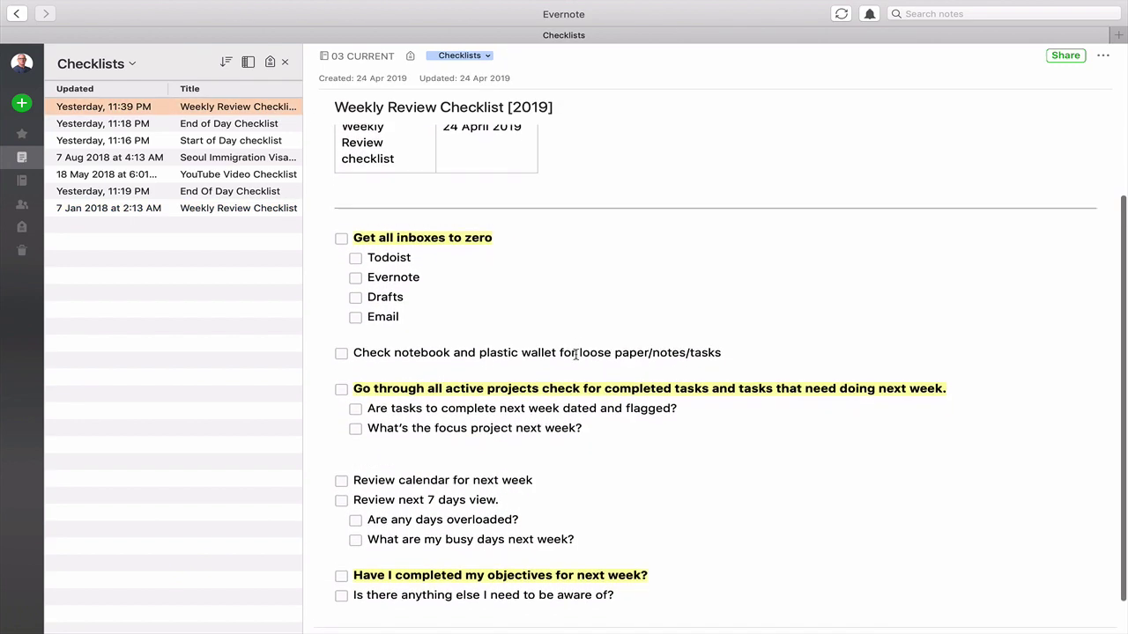
pyautogui.scroll(-1, 575, 354)
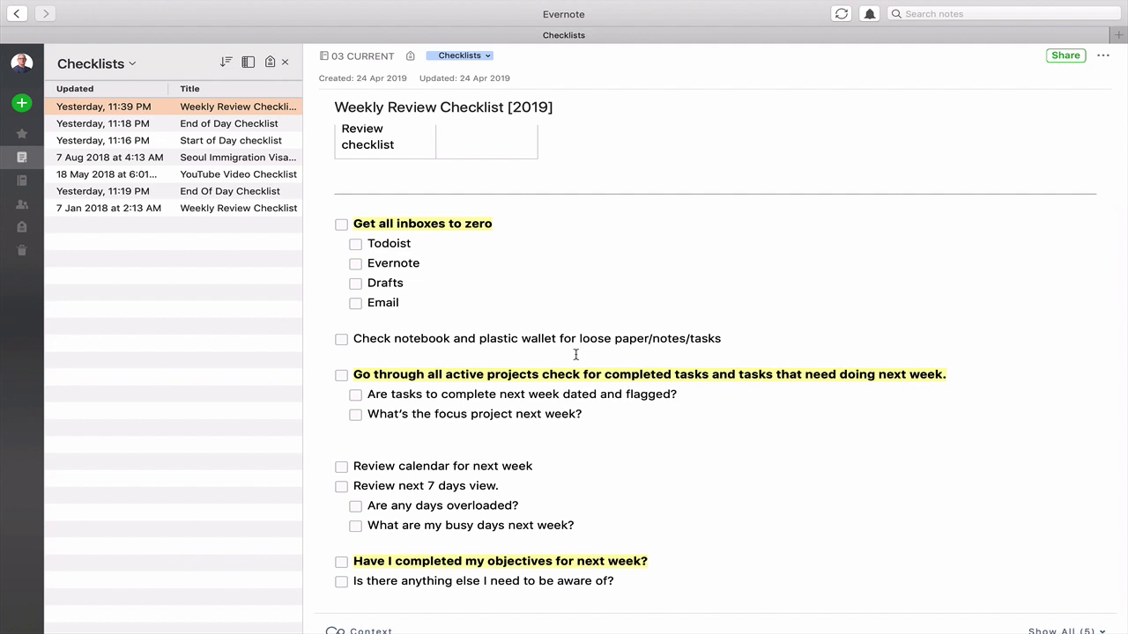
pyautogui.scroll(3, 575, 355)
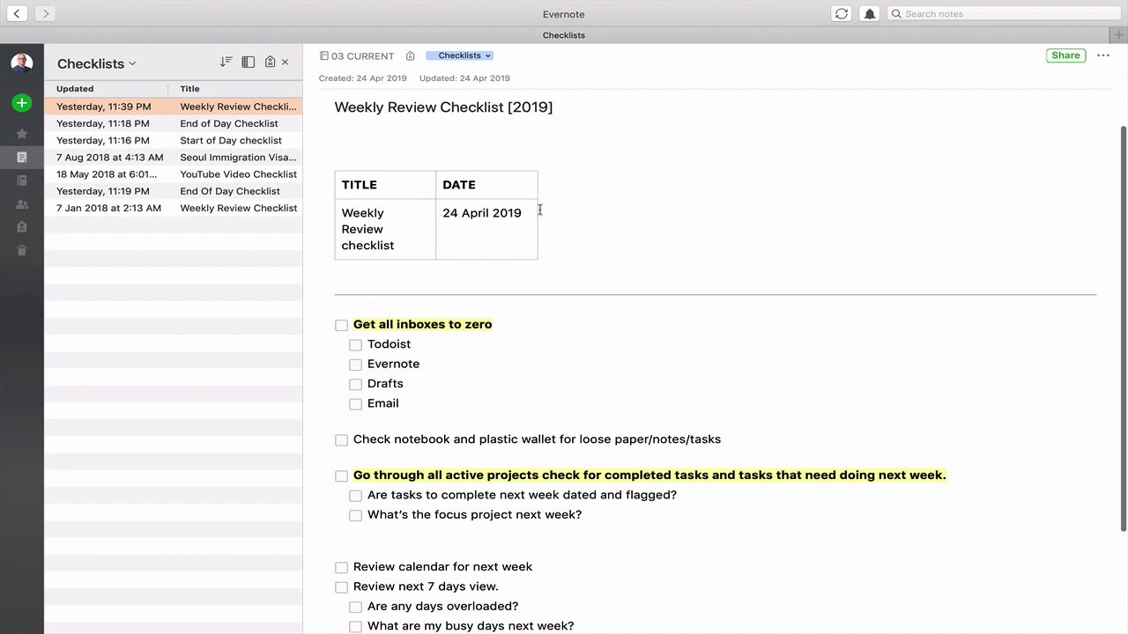
pyautogui.click(446, 205)
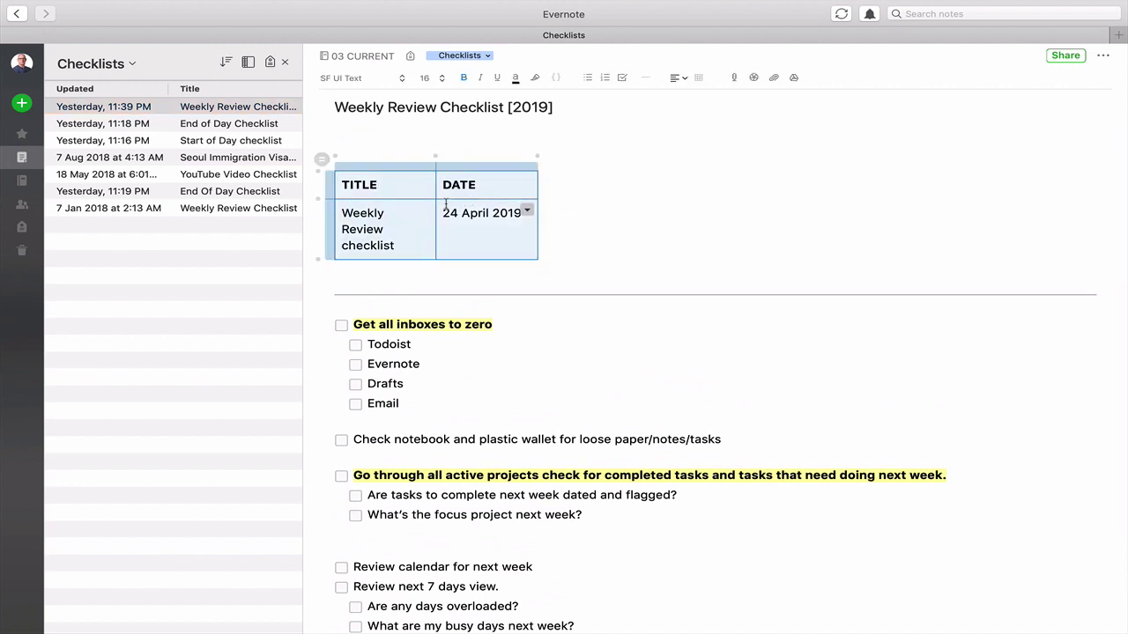
pyautogui.click(646, 205)
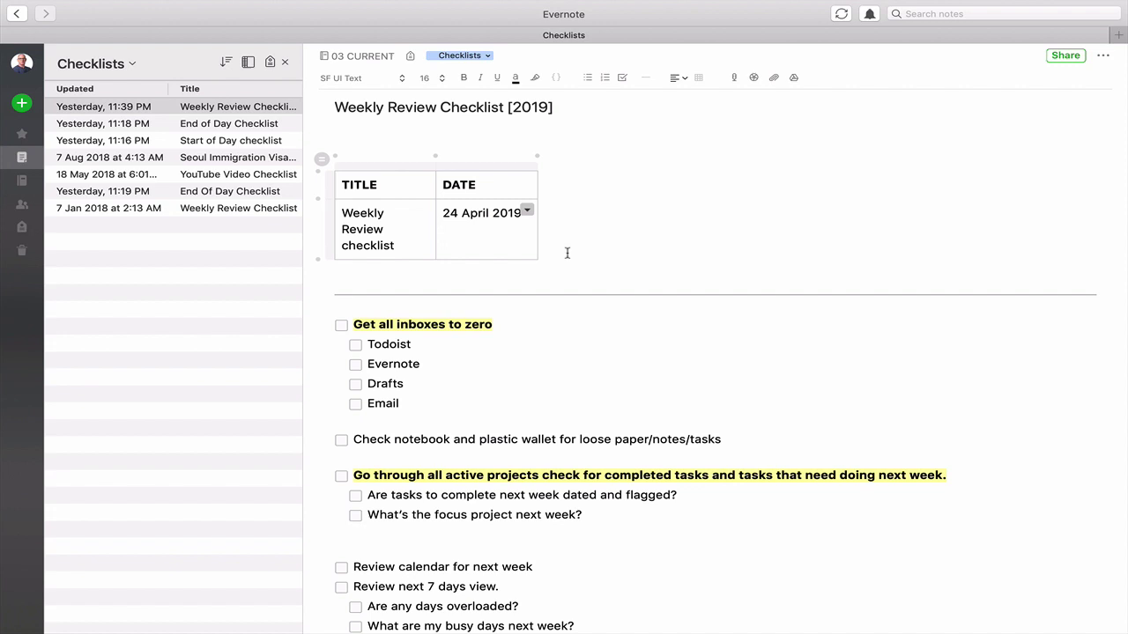
pyautogui.scroll(-3, 568, 253)
pyautogui.scroll(3, 567, 253)
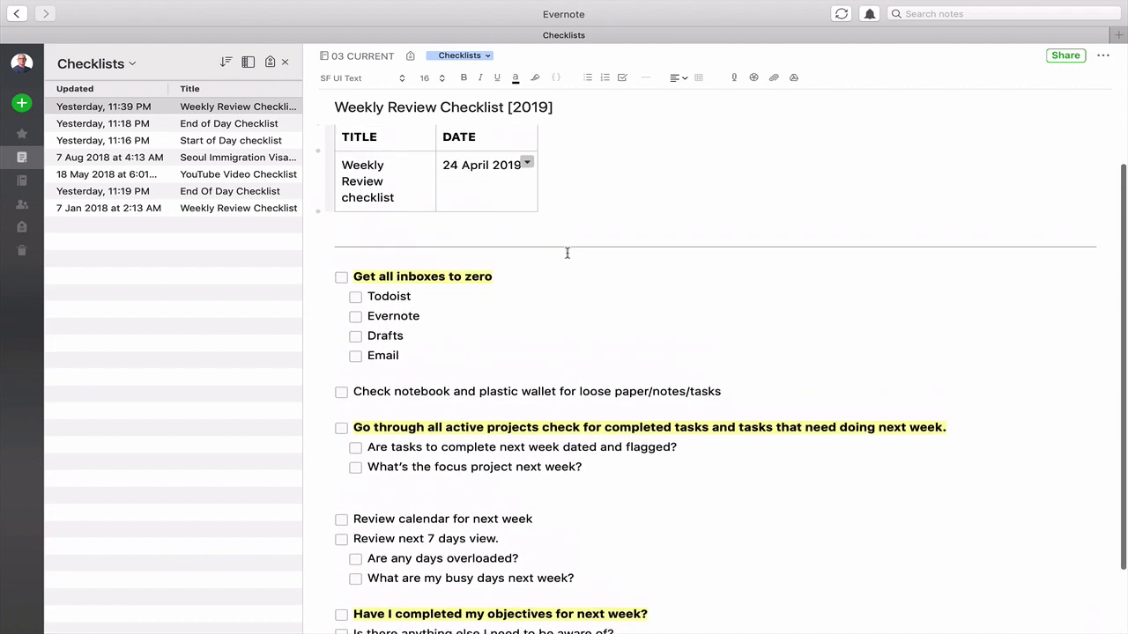
# Look through the End of Day, Start of Day, Seoul Immigration Visa Renewal and January 2018 End Of Day checklists, returning to the current End of Day Checklist.
pyautogui.click(254, 125)
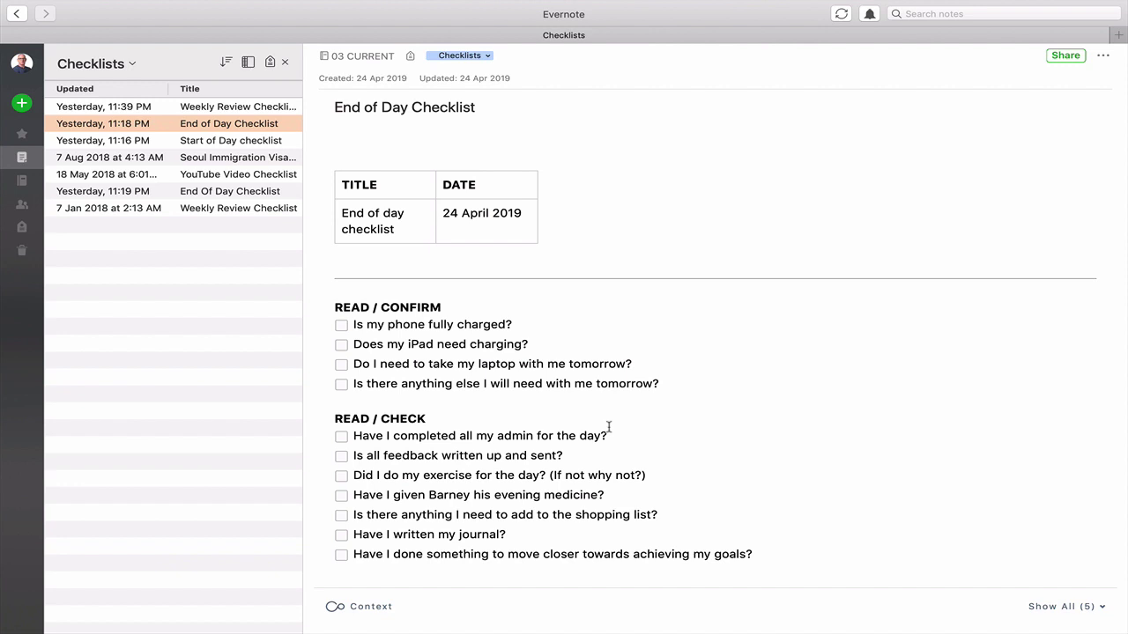
pyautogui.click(216, 145)
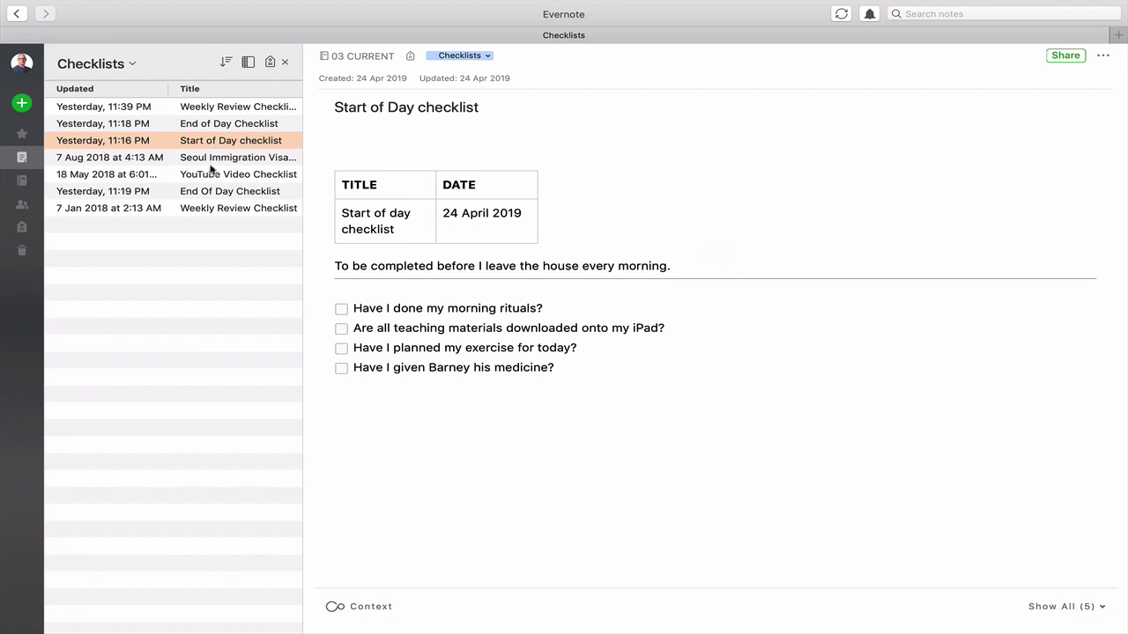
pyautogui.click(211, 160)
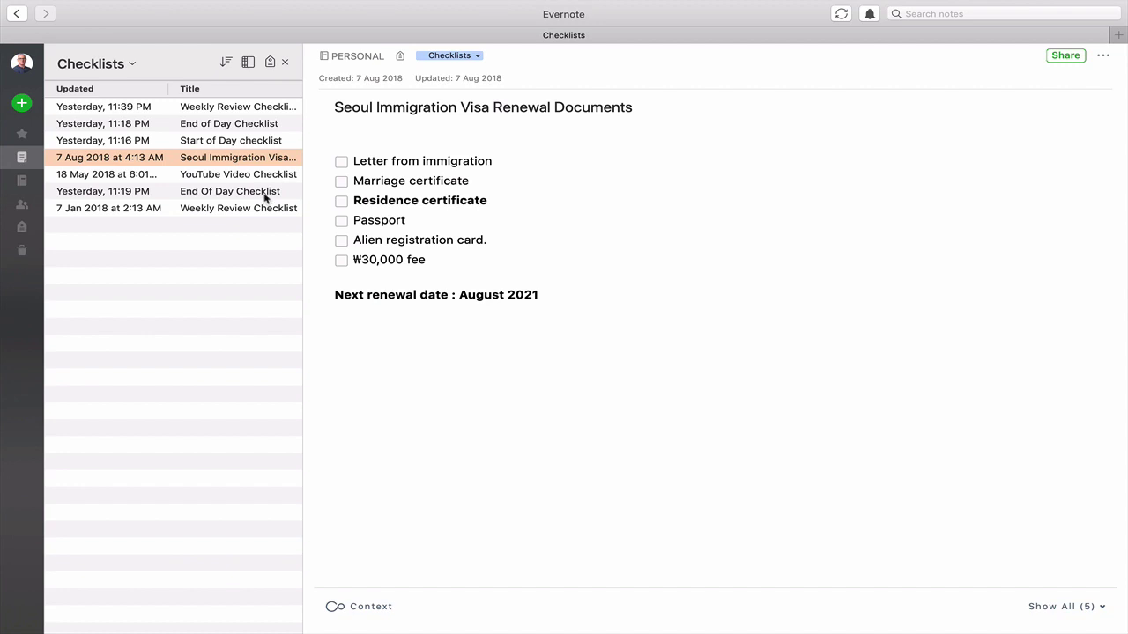
pyautogui.click(266, 194)
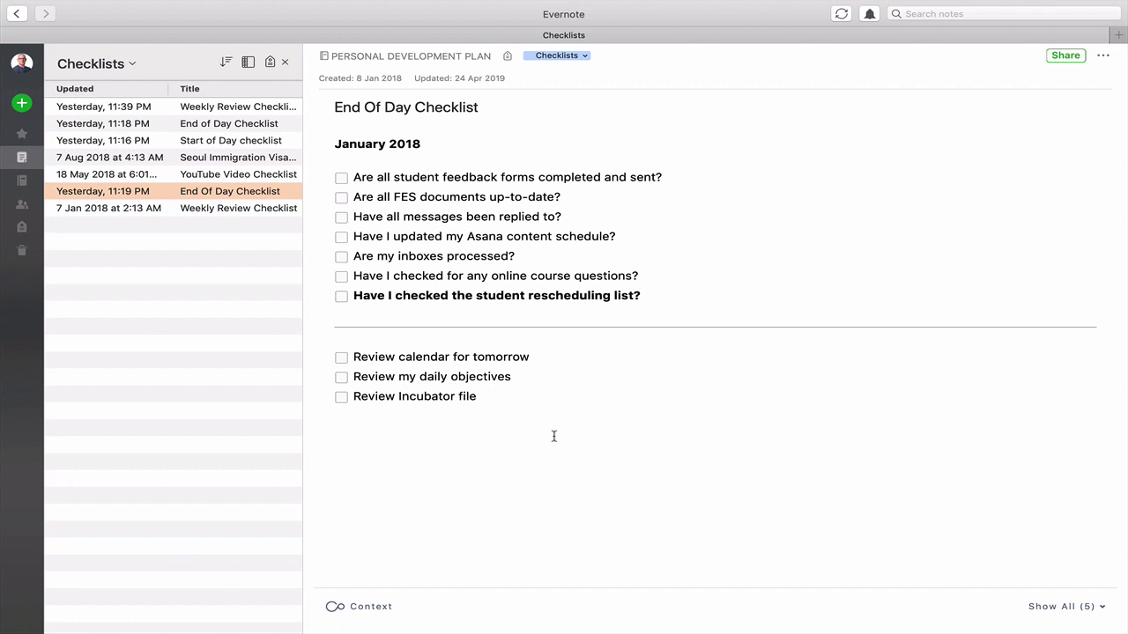
pyautogui.click(245, 124)
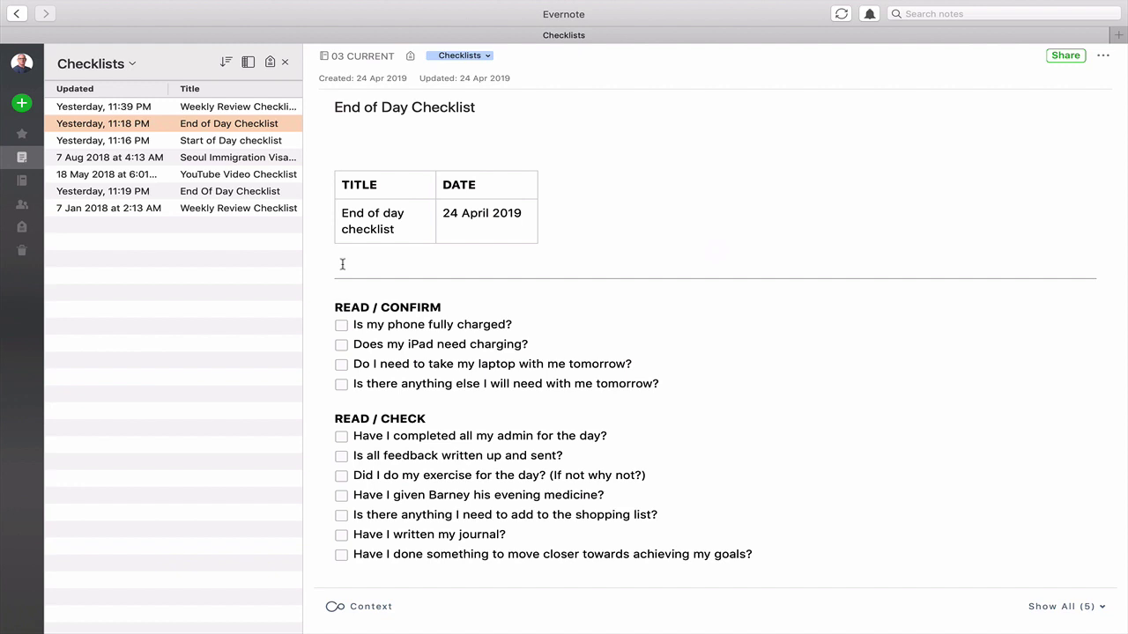
# Display all notes and use the quick switcher to jump to the notes tagged Checklists.
pyautogui.click(23, 160)
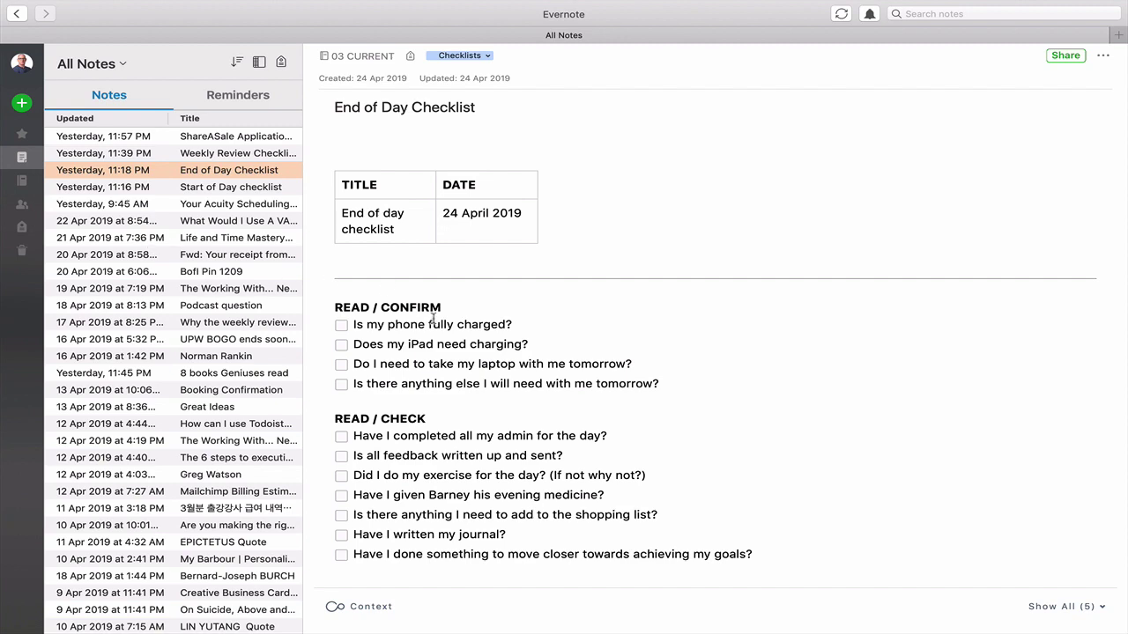
pyautogui.press('super+j')
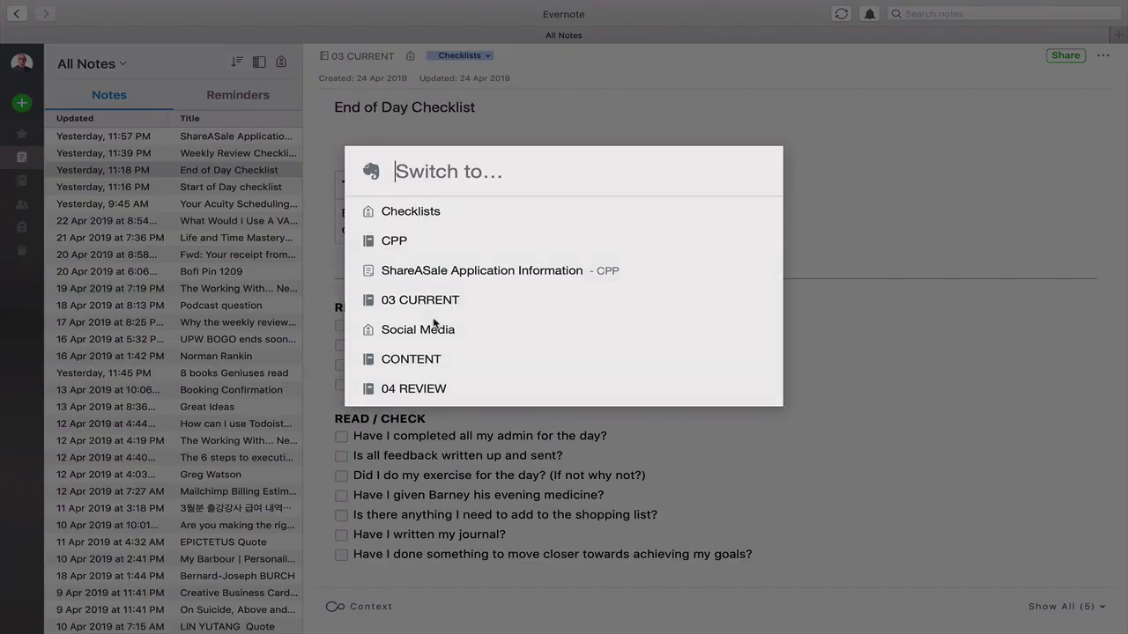
pyautogui.click(419, 220)
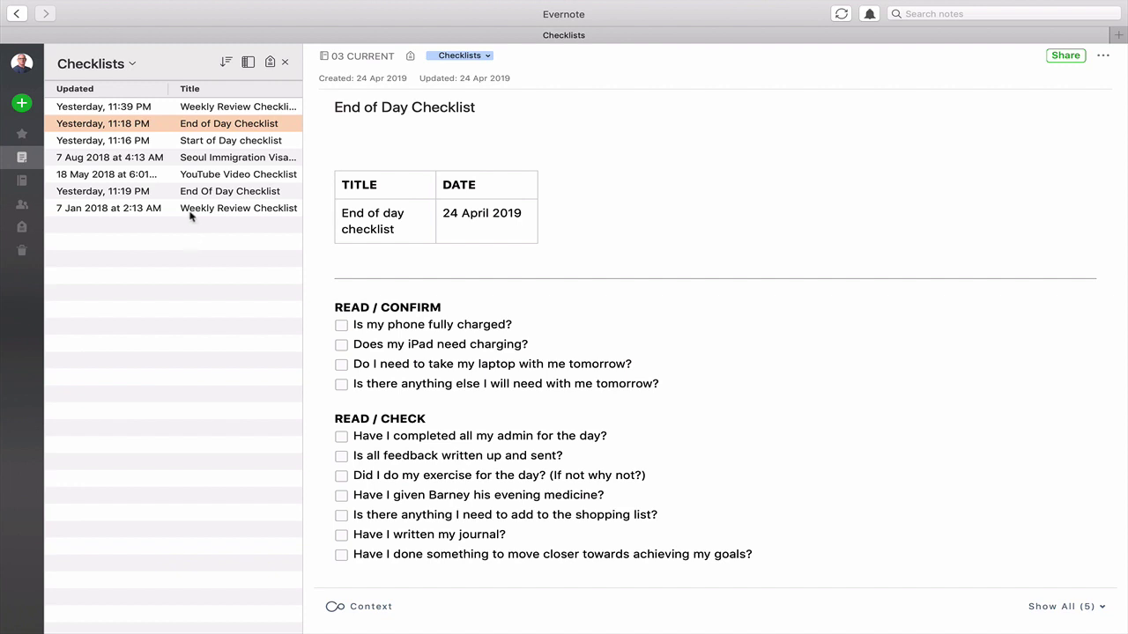
# Copy the in-app evernote:/// note link of the Start of Day checklist.
pyautogui.click(212, 144)
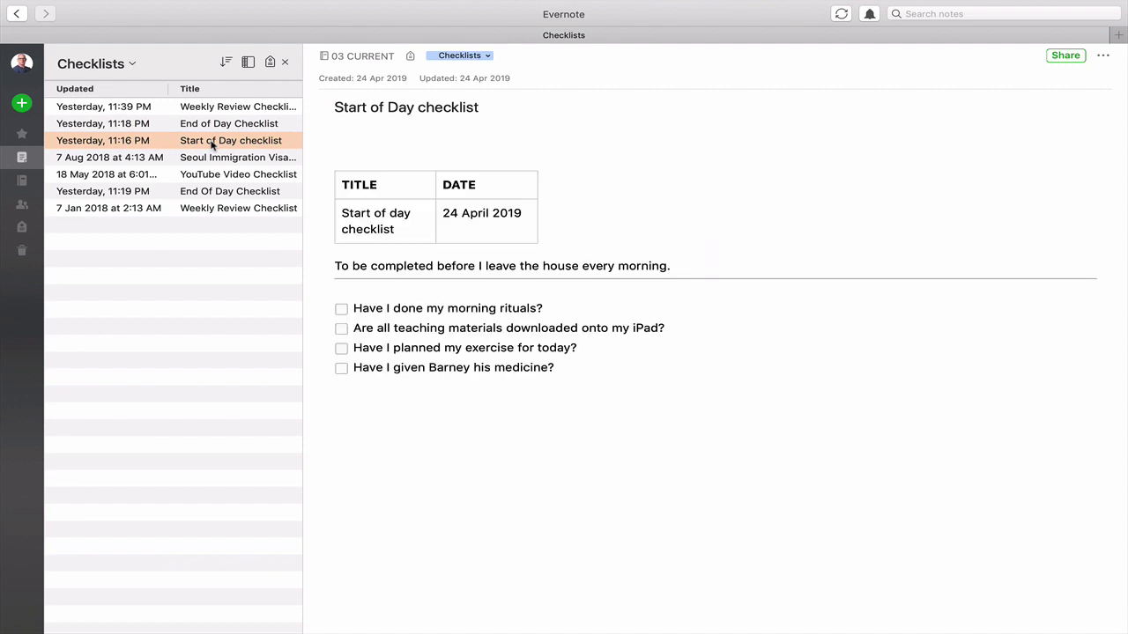
pyautogui.rightClick(212, 144)
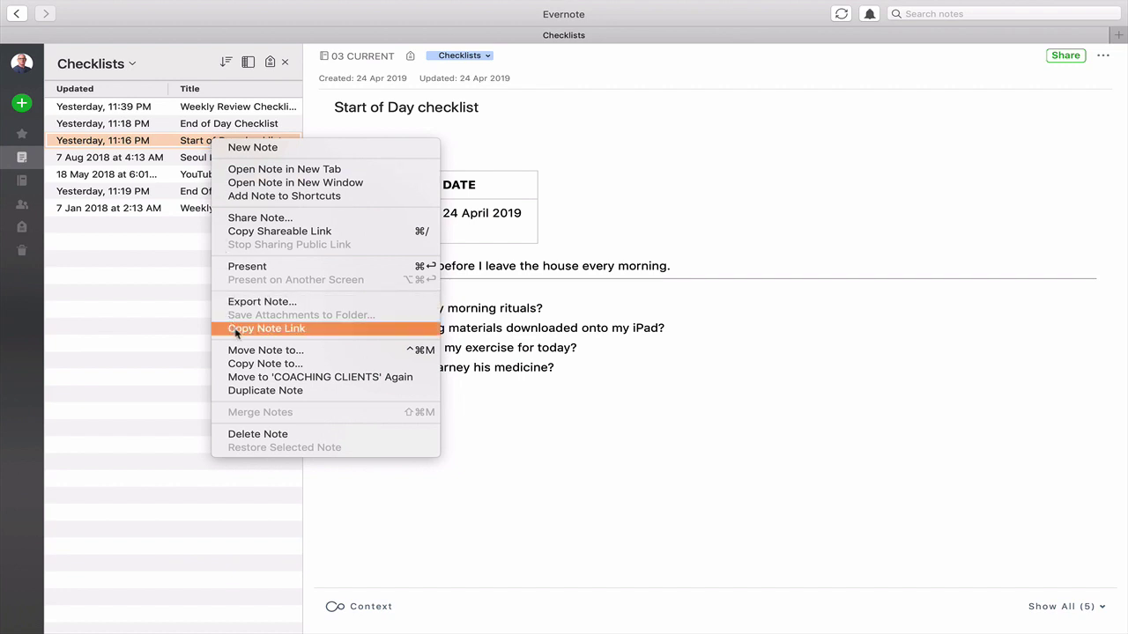
pyautogui.press('alt')
pyautogui.keyDown('alt'); pyautogui.click(236, 329); pyautogui.keyUp('alt')
# Switch to Todoist and link the Complete Start of Day Checklist task to the copied note, pasting the link before the title in parentheses, and save it.
pyautogui.press('super+Tab')
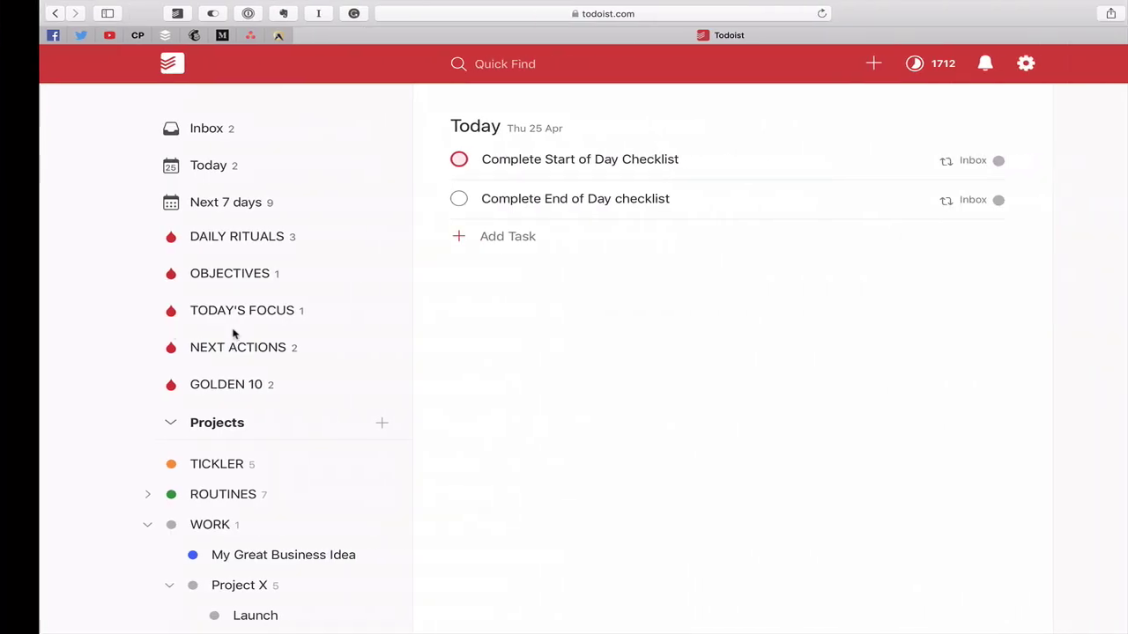
pyautogui.click(519, 162)
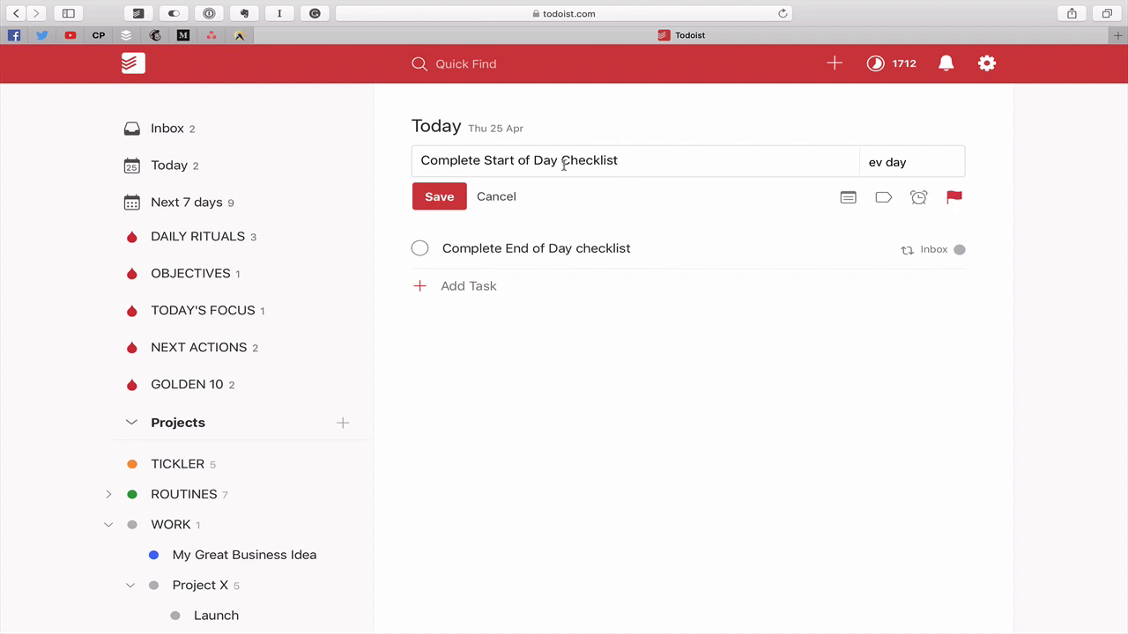
pyautogui.click(421, 159)
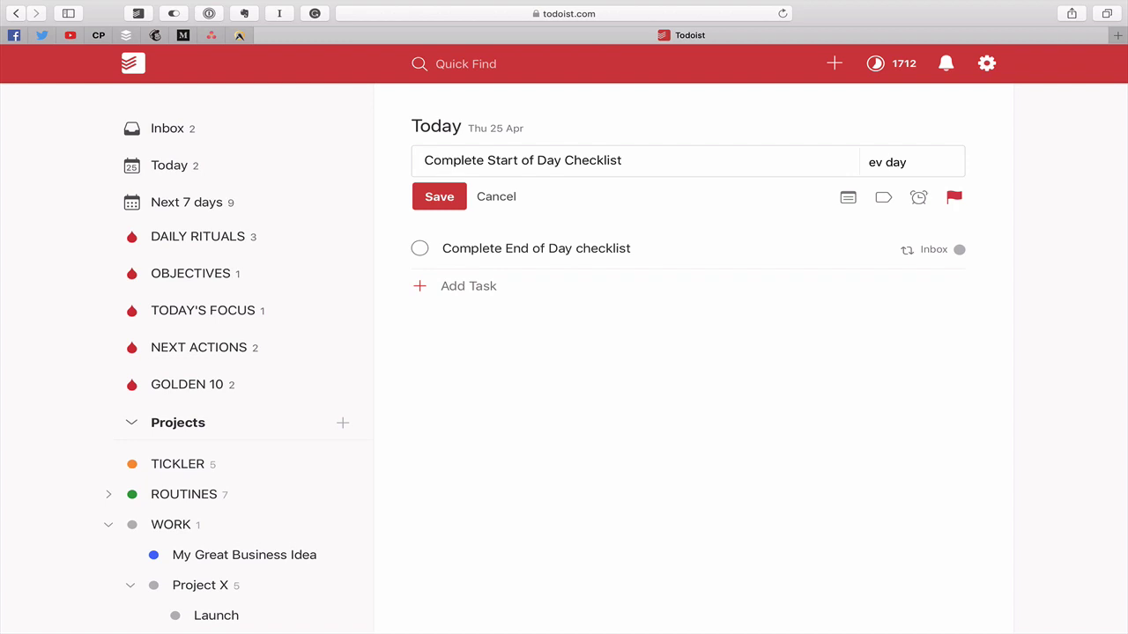
pyautogui.press('super+v')
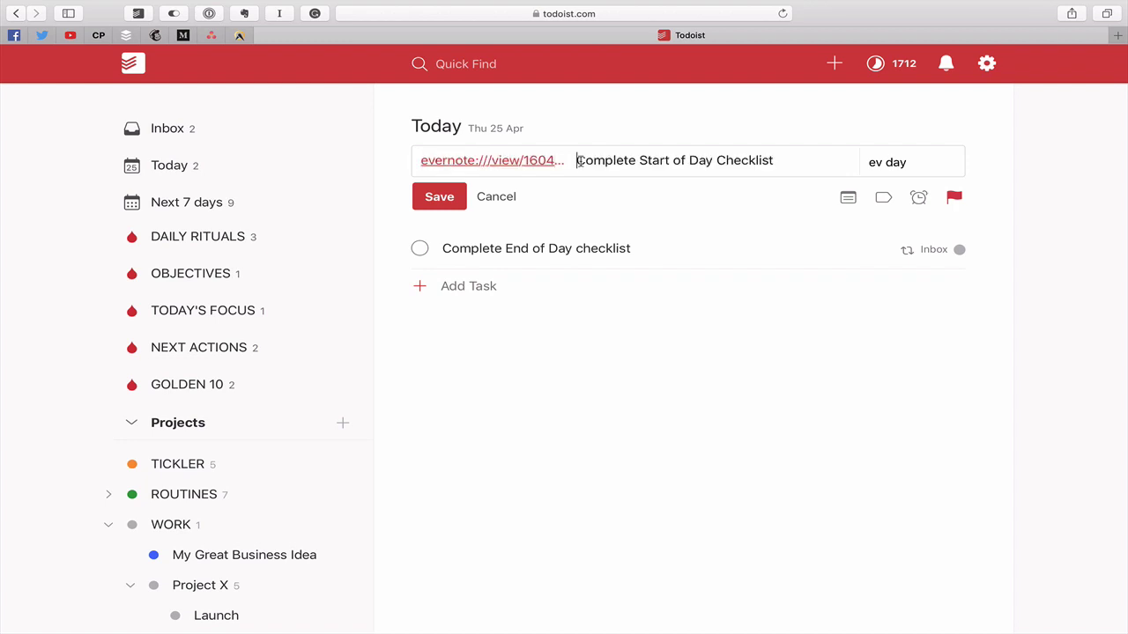
pyautogui.write('(')
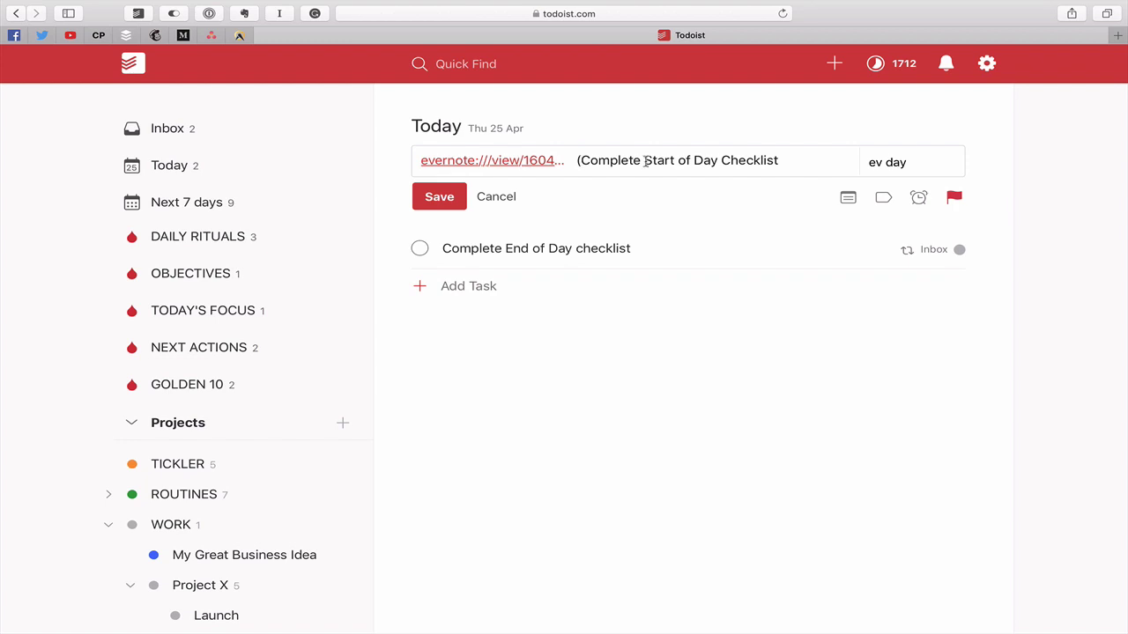
pyautogui.click(779, 160)
pyautogui.write(')')
pyautogui.click(439, 198)
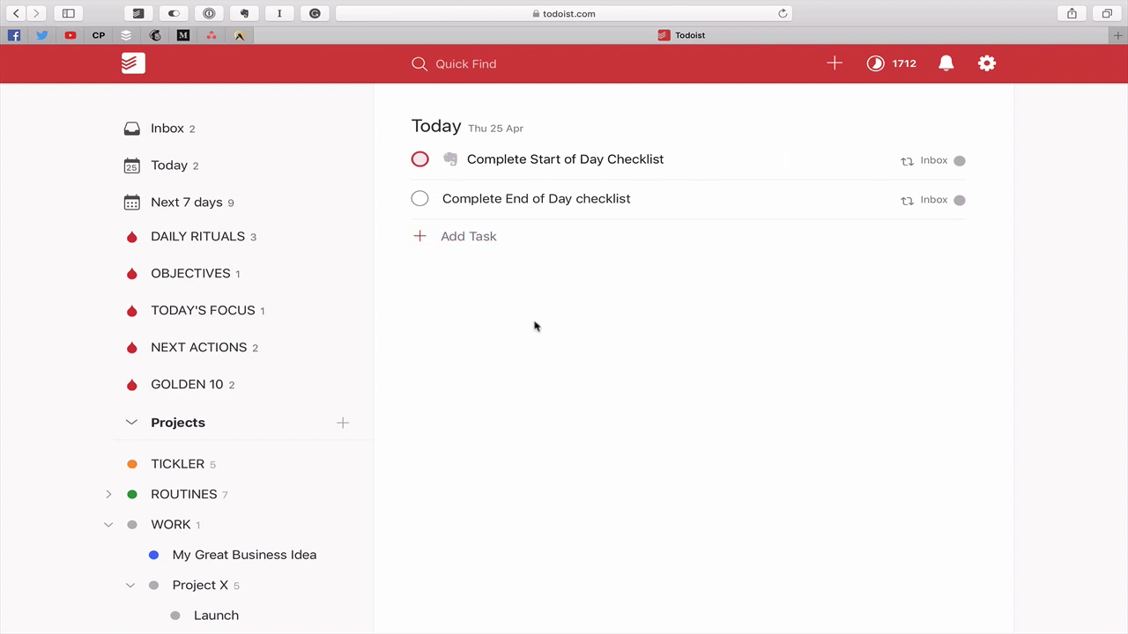
# Test the Complete Start of Day Checklist task link by allowing it to open the note in Evernote, close the note window and return to Todoist.
pyautogui.click(571, 162)
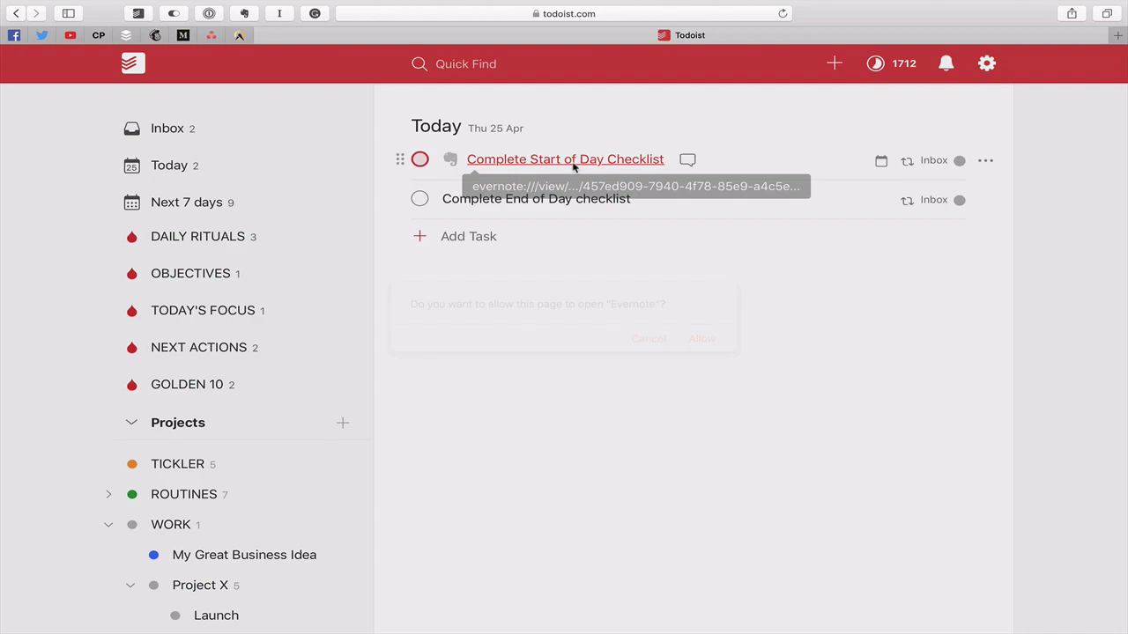
pyautogui.click(701, 338)
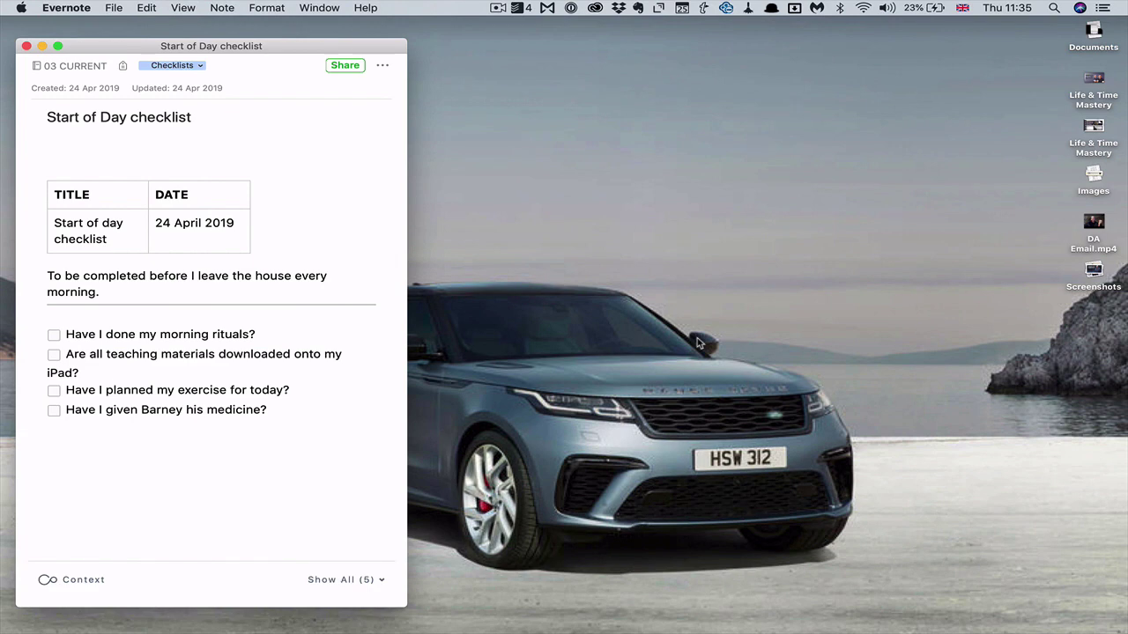
pyautogui.click(27, 46)
pyautogui.hotkey('ctrl', 'Right')
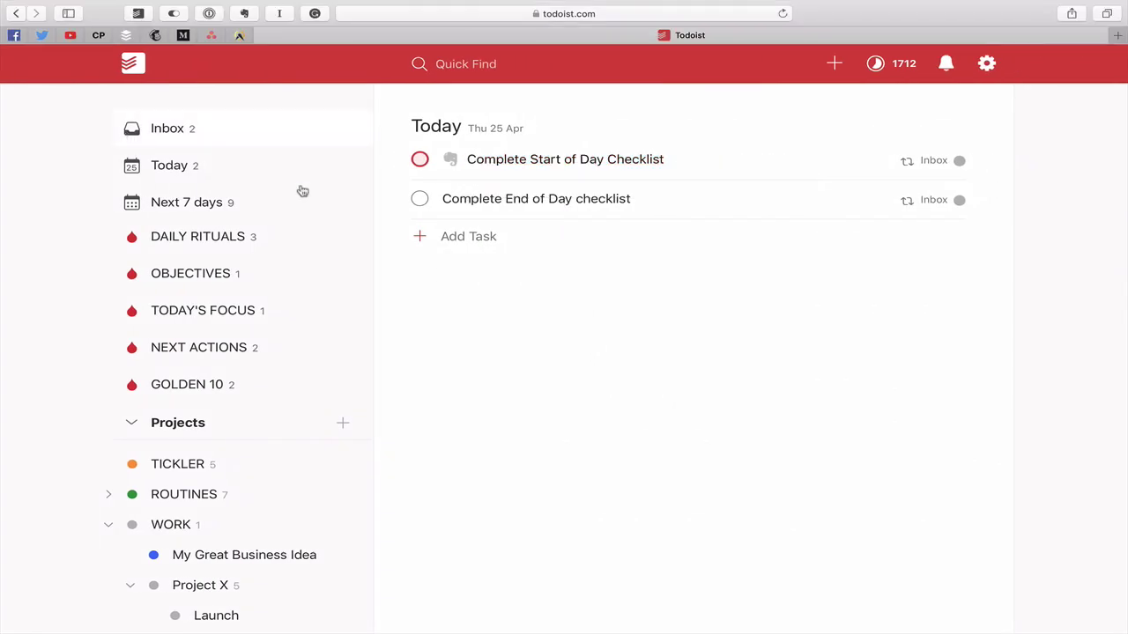
# Switch to Evernote and copy the in-app evernote:/// note link of the End of Day Checklist updated at 11:18 PM.
pyautogui.hotkey('ctrl', 'Left')
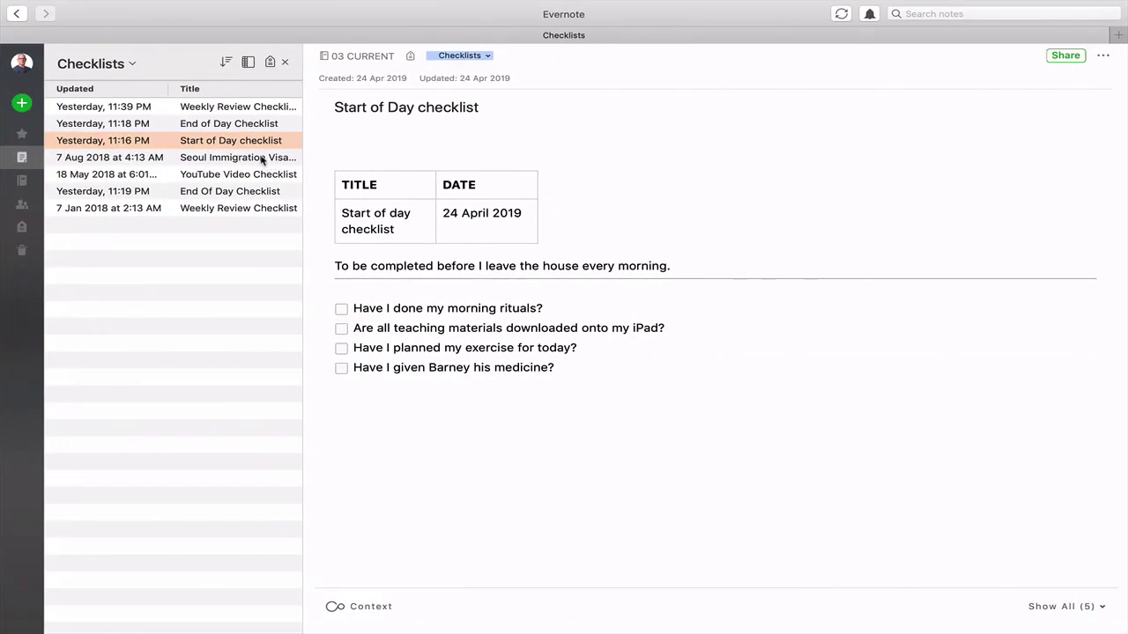
pyautogui.click(256, 127)
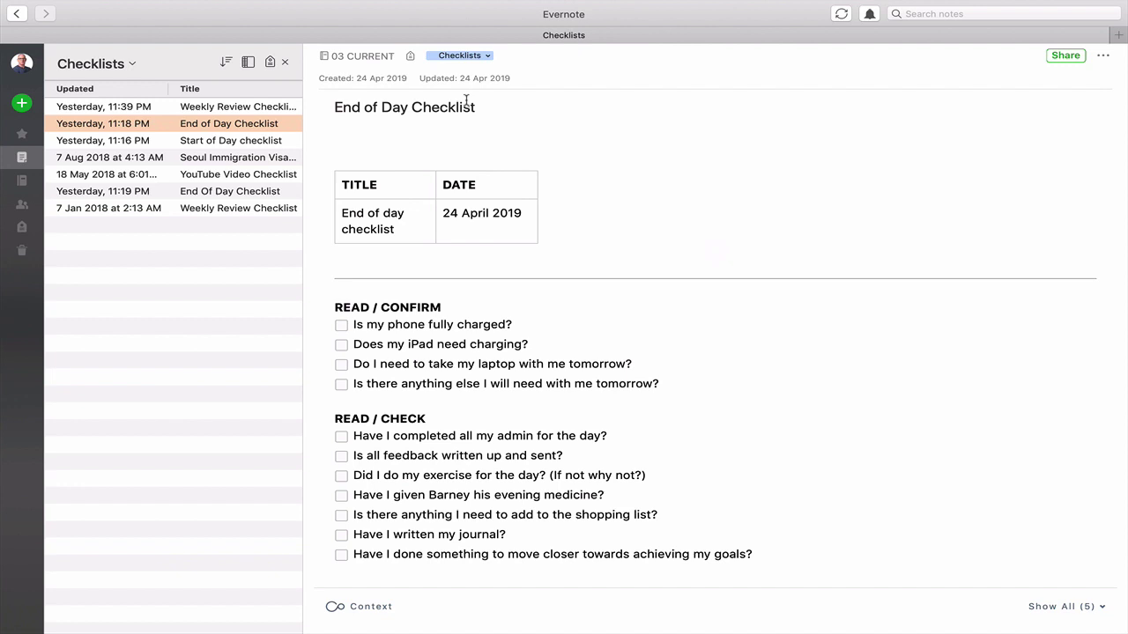
pyautogui.rightClick(276, 130)
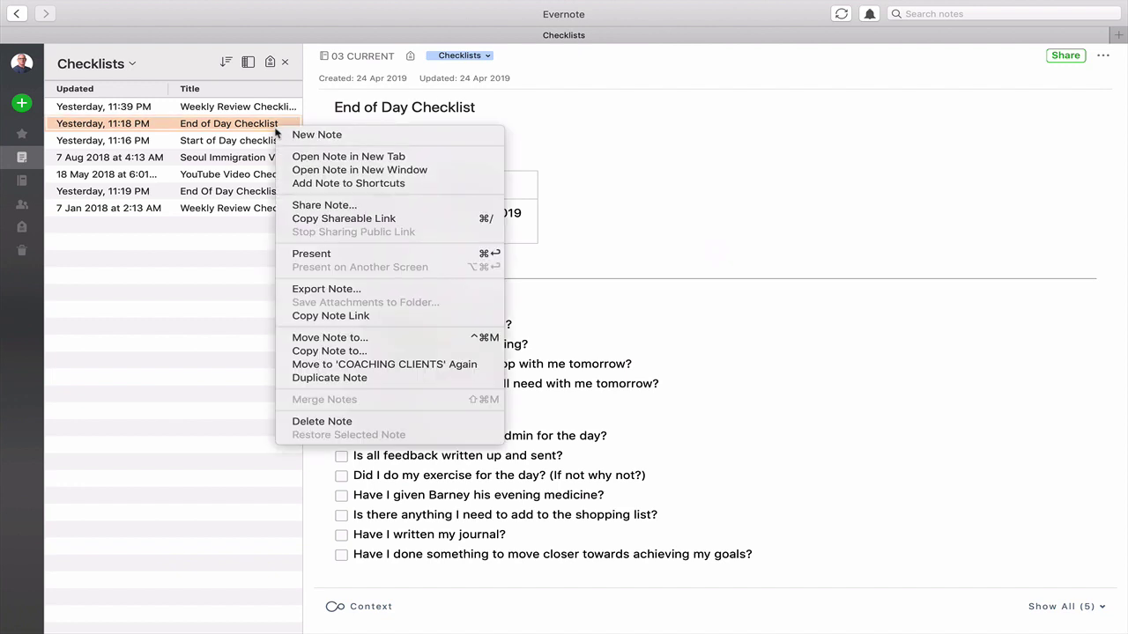
pyautogui.press('alt')
pyautogui.keyDown('alt'); pyautogui.click(309, 315); pyautogui.keyUp('alt')
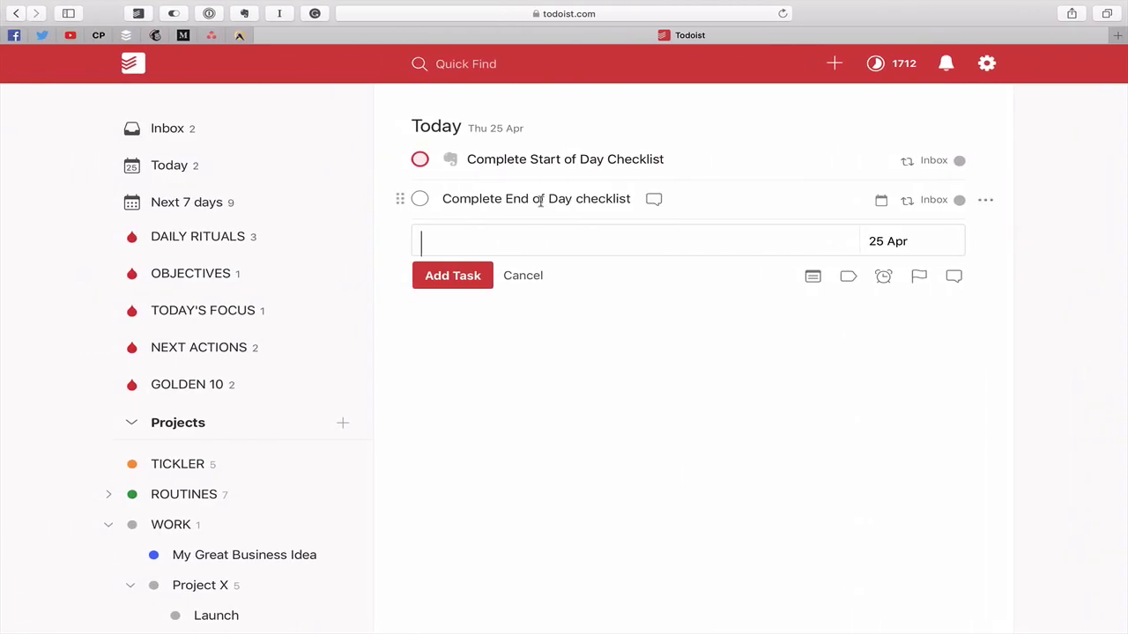
# In Todoist, put the Complete End of Day checklist task's title in parentheses, paste the copied note link before it, and save the task.
pyautogui.click(540, 201)
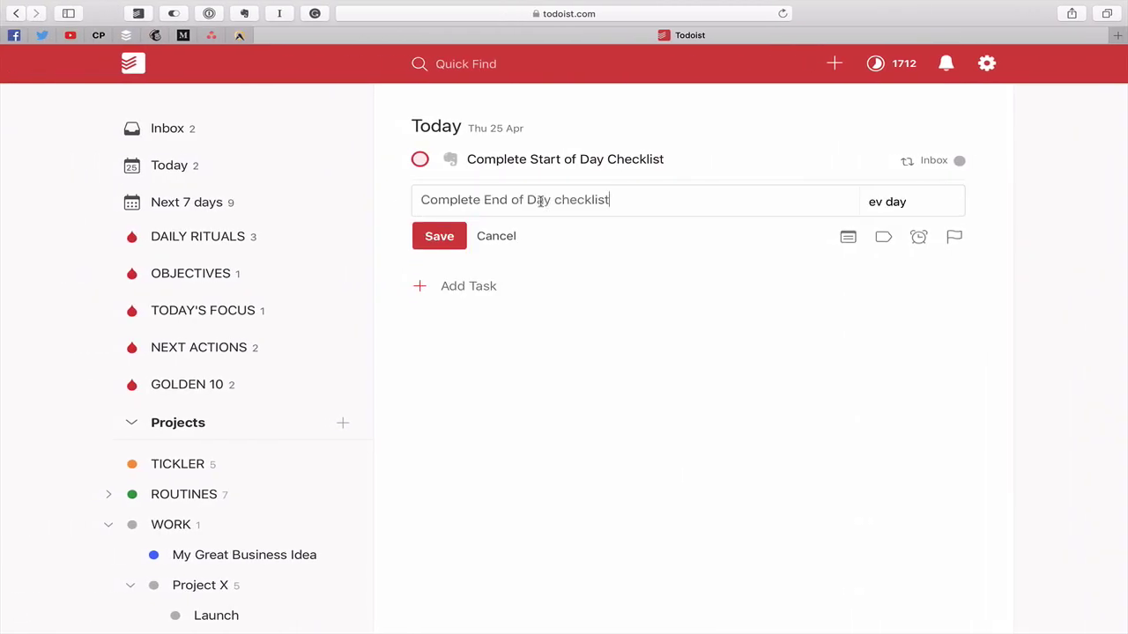
pyautogui.click(419, 201)
pyautogui.doubleClick(419, 201)
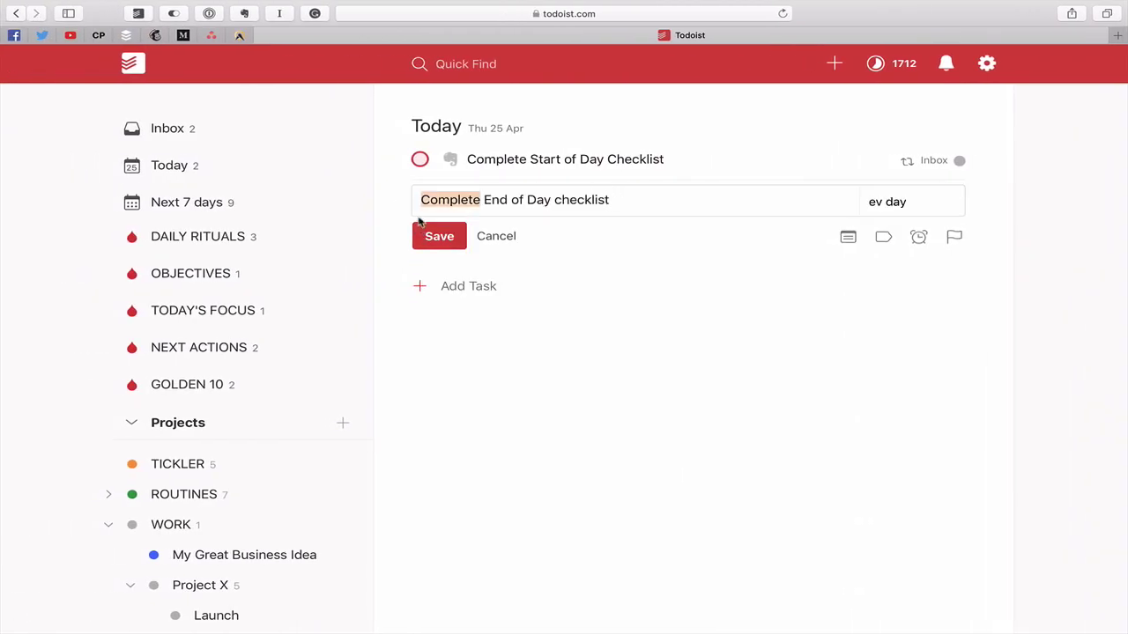
pyautogui.press('Left')
pyautogui.write('(')
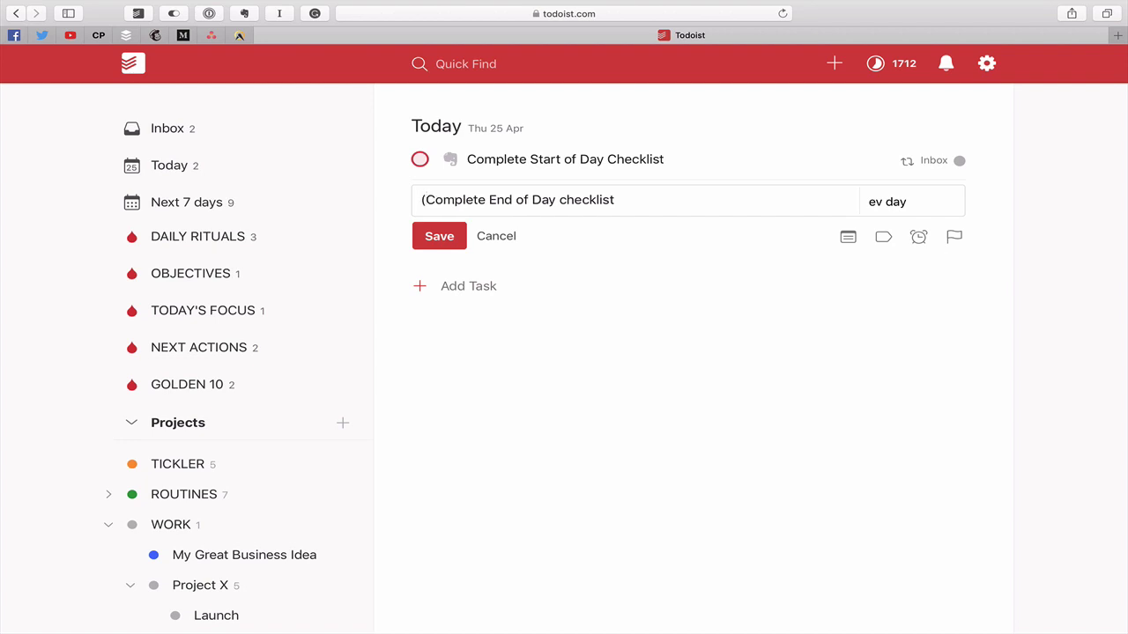
pyautogui.click(625, 199)
pyautogui.write(')')
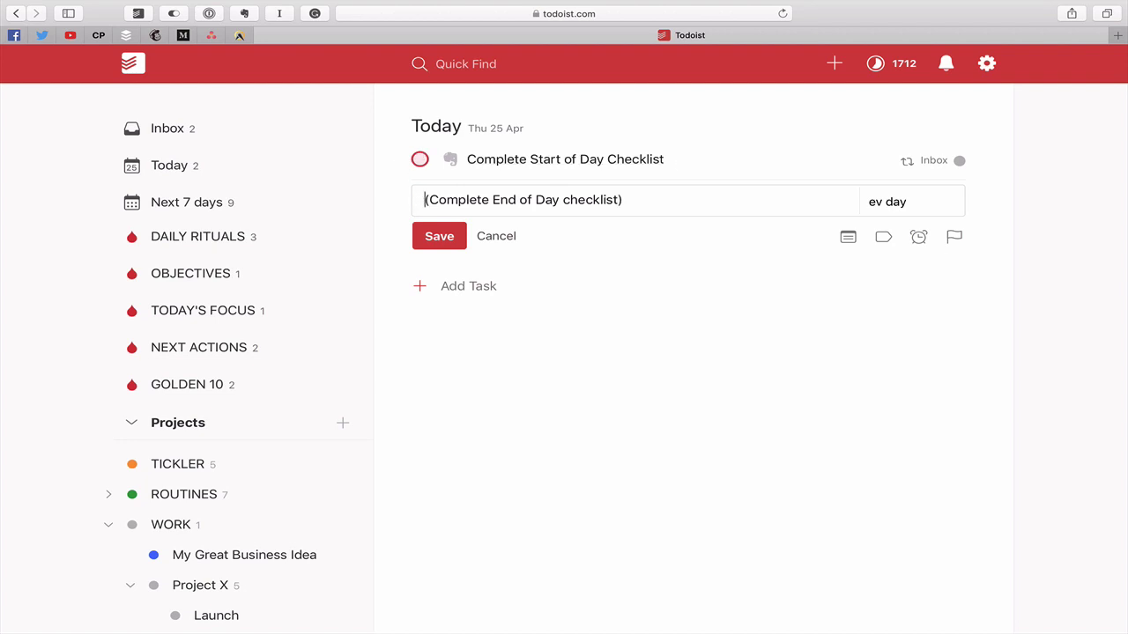
pyautogui.press('super+v')
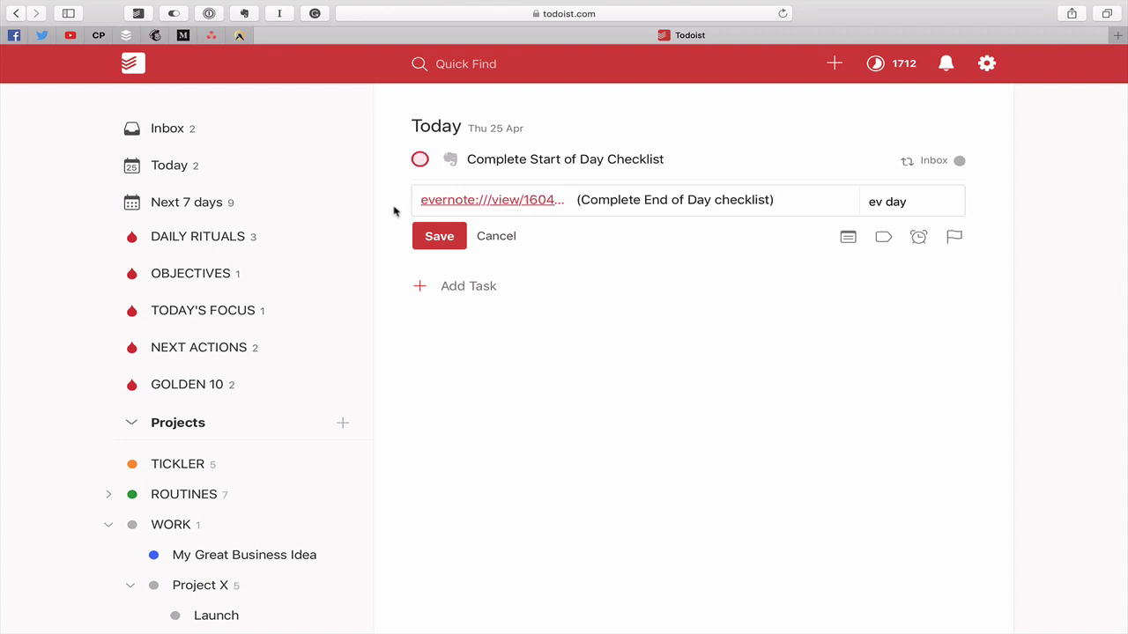
pyautogui.click(451, 244)
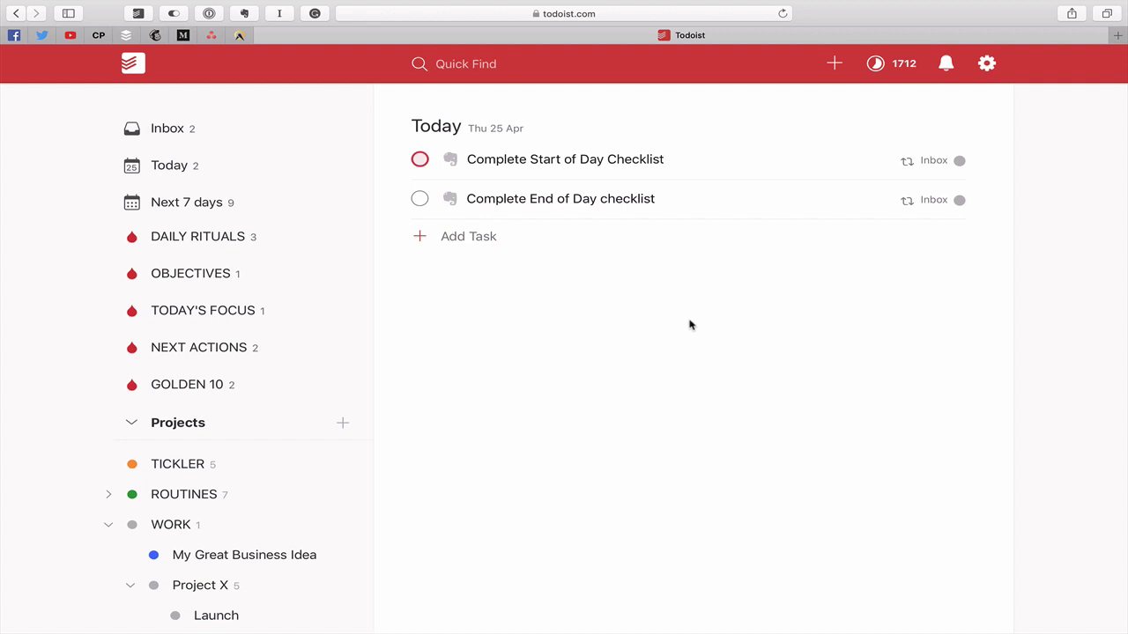
# Switch back to Evernote and open the Start of Day checklist note to view its items.
pyautogui.hotkey('ctrl', 'Right')
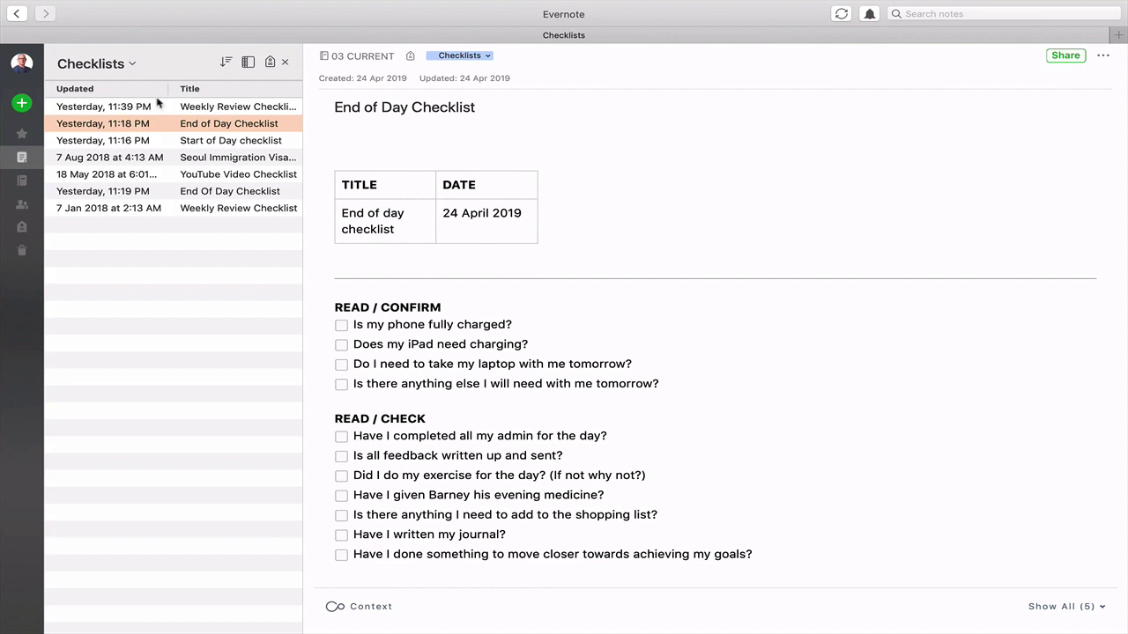
pyautogui.click(192, 149)
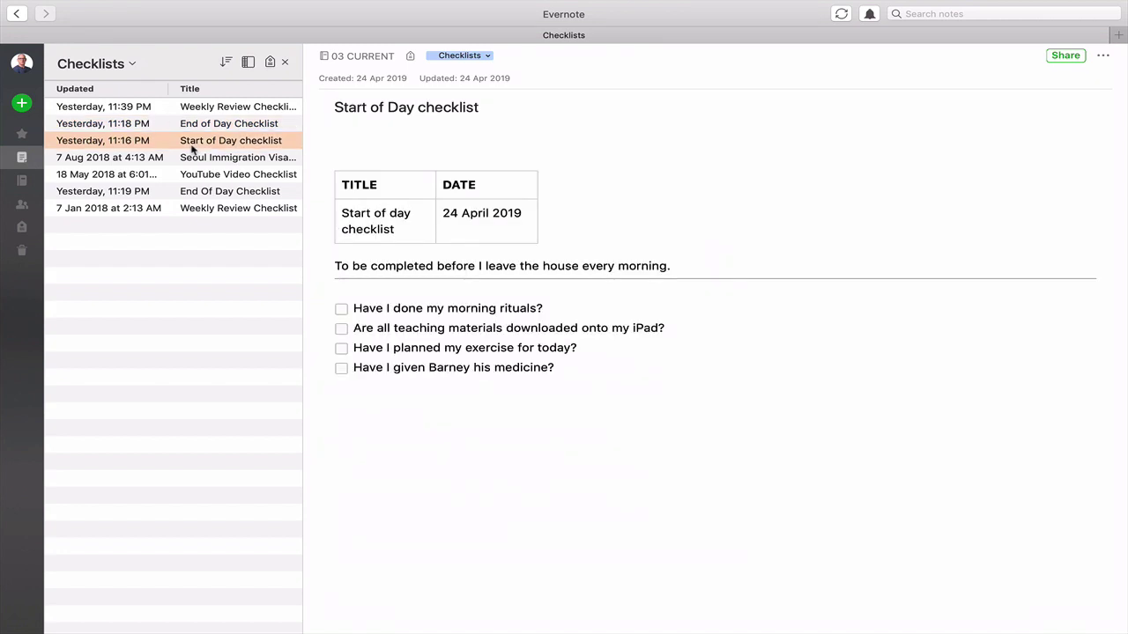